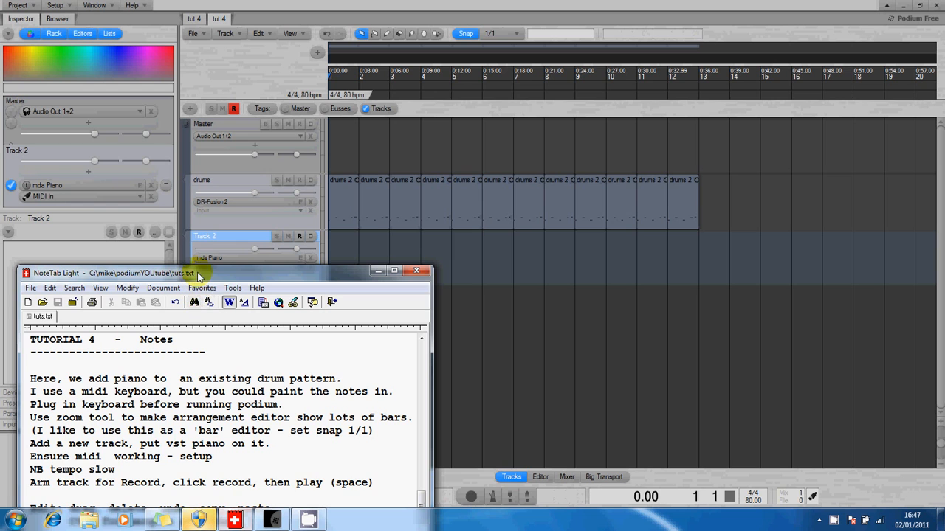
Step: Move the tutorial notes window out of the way and briefly play the existing drum pattern
{"action": "left_click_drag", "start_coordinate": [198, 274], "coordinate": [197, 245]}
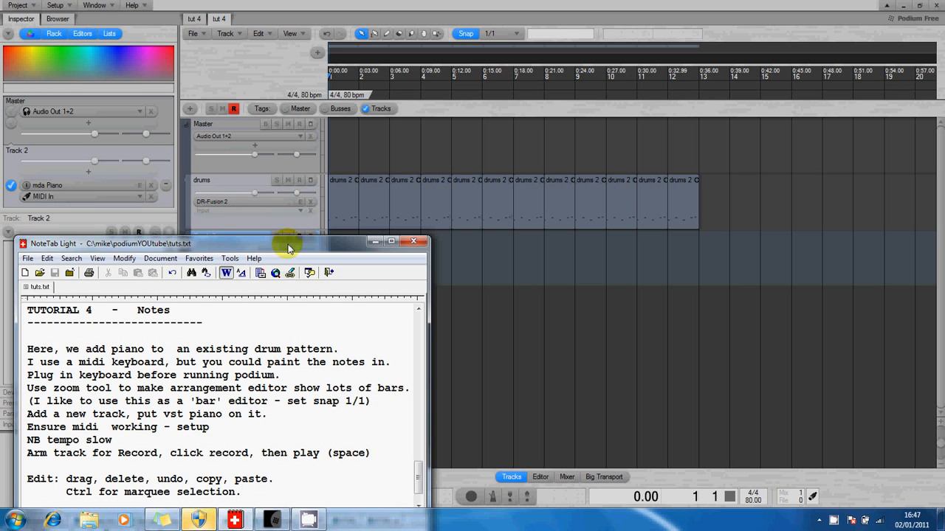
{"action": "left_click", "coordinate": [347, 6]}
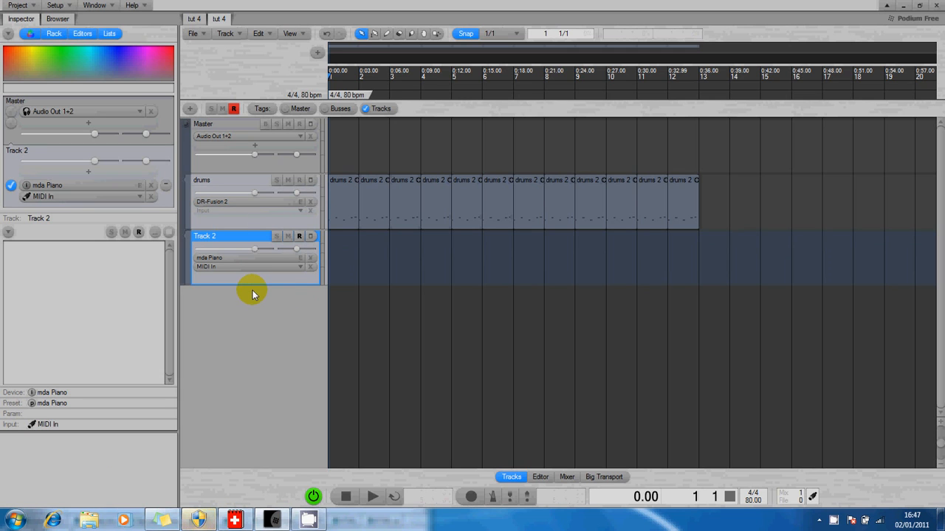
{"action": "key", "text": "space"}
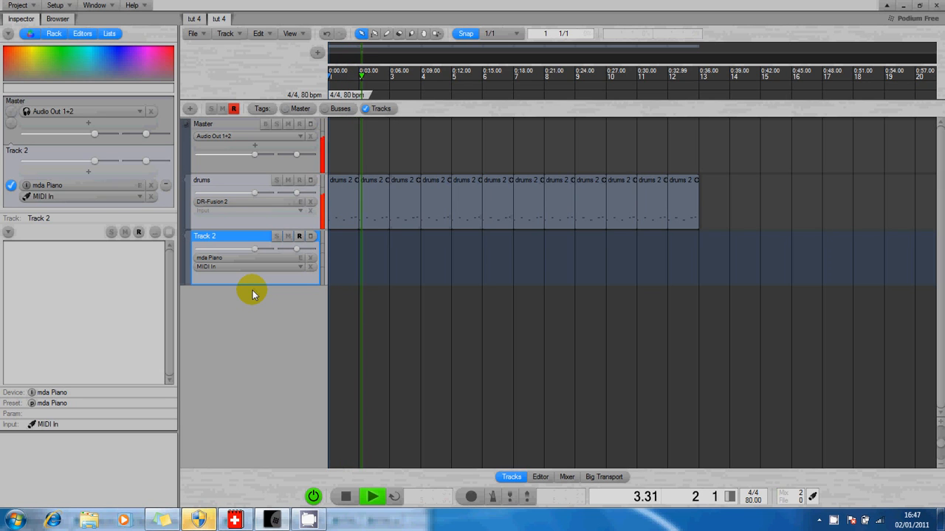
{"action": "key", "text": "space"}
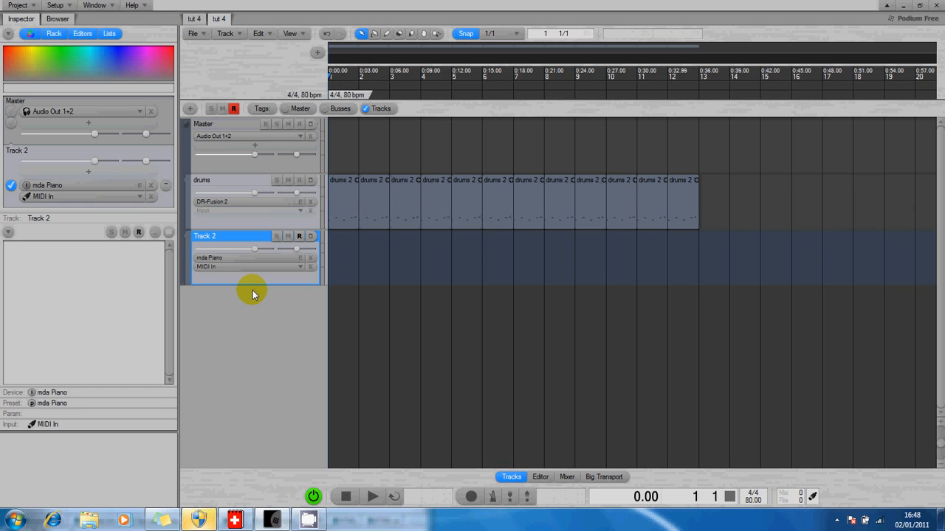
Step: Check the MIDI interface settings and Track 2's MIDI input assignment, closing both without changes
{"action": "left_click", "coordinate": [59, 7]}
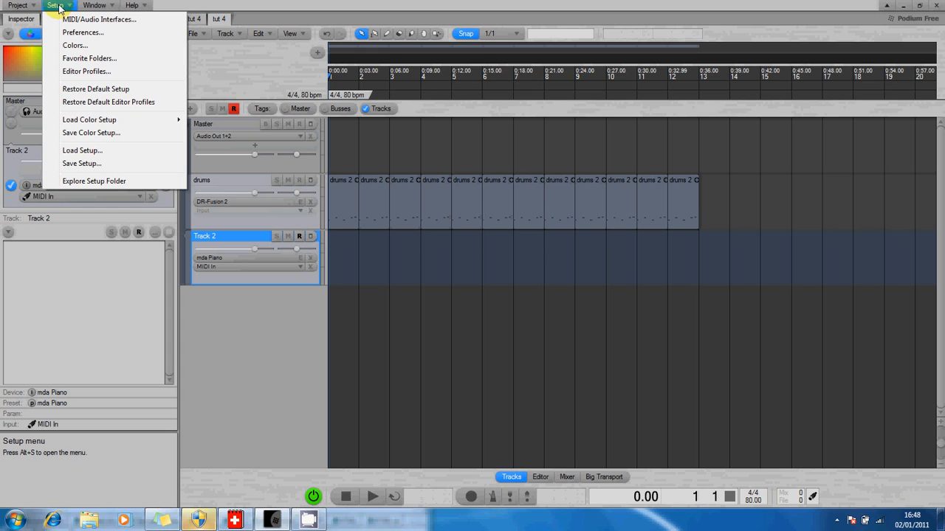
{"action": "left_click", "coordinate": [71, 19]}
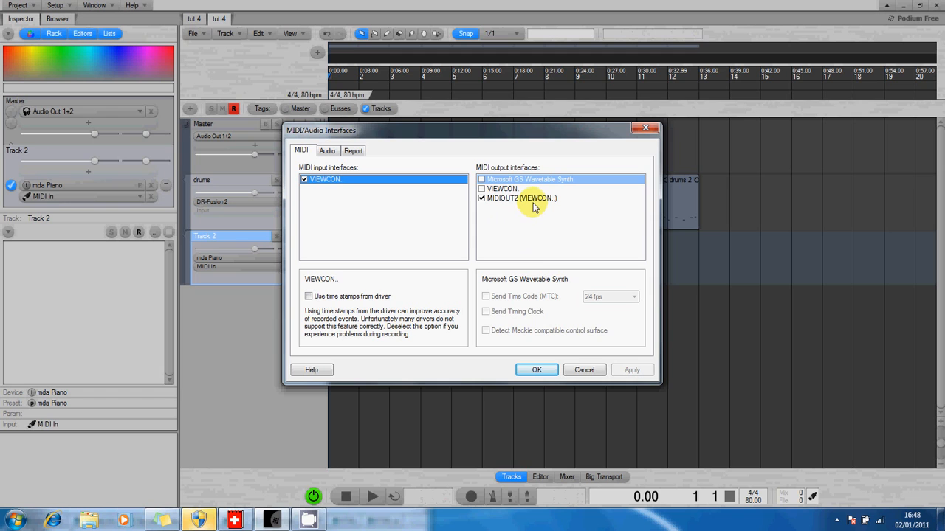
{"action": "left_click", "coordinate": [583, 370]}
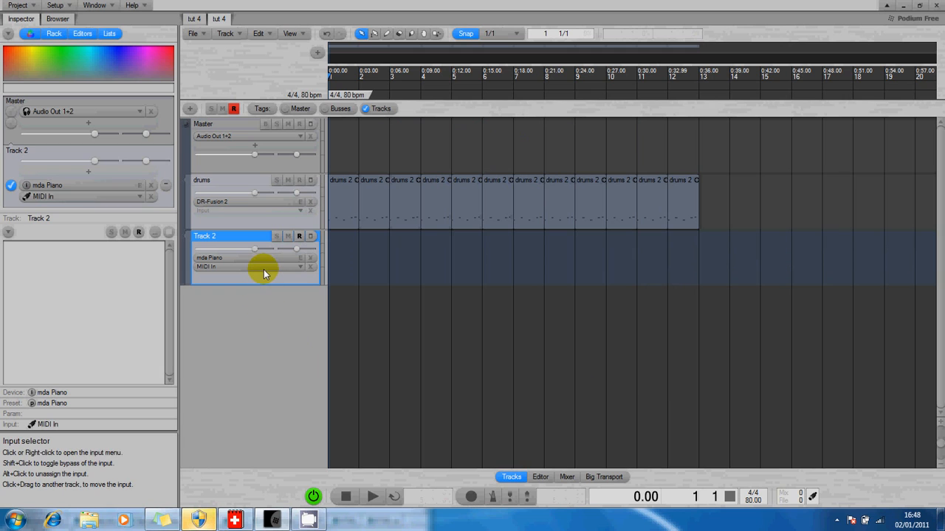
{"action": "left_click", "coordinate": [264, 267]}
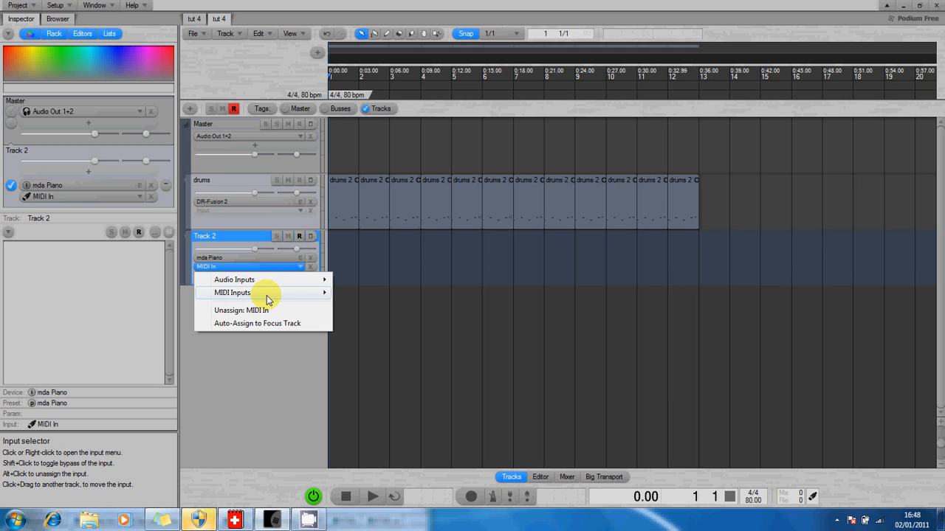
{"action": "mouse_move", "coordinate": [267, 296]}
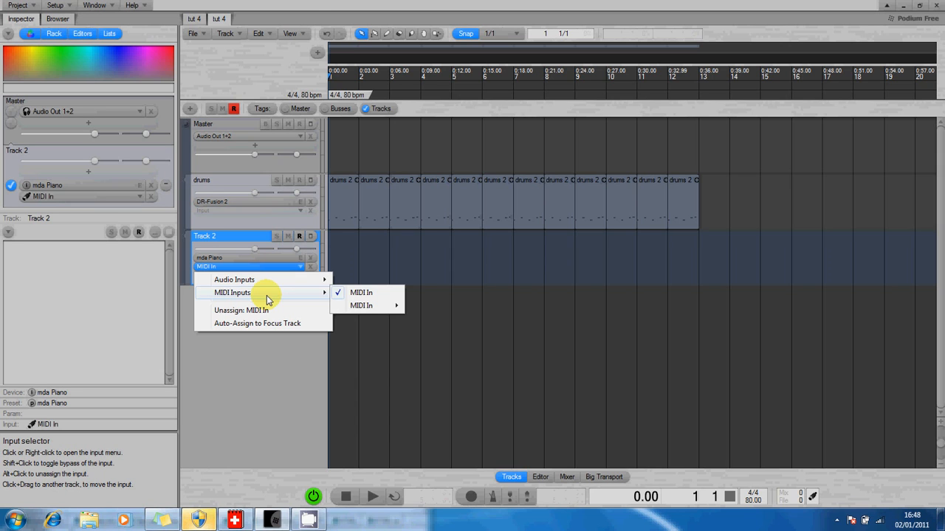
{"action": "left_click", "coordinate": [286, 371]}
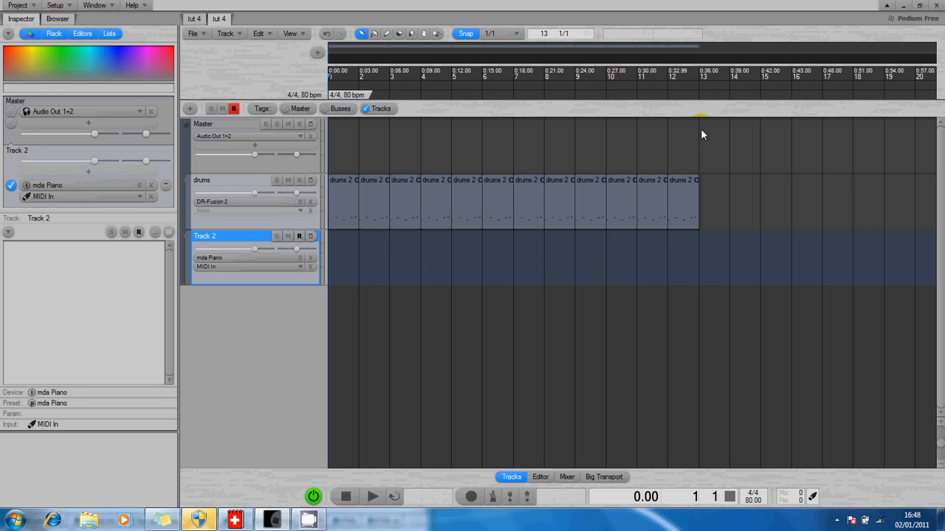
Step: Toggle Track 2's record arm off and on and the drums track's mute on and off
{"action": "left_click", "coordinate": [437, 34]}
{"action": "left_click", "coordinate": [465, 33]}
{"action": "left_click", "coordinate": [299, 237]}
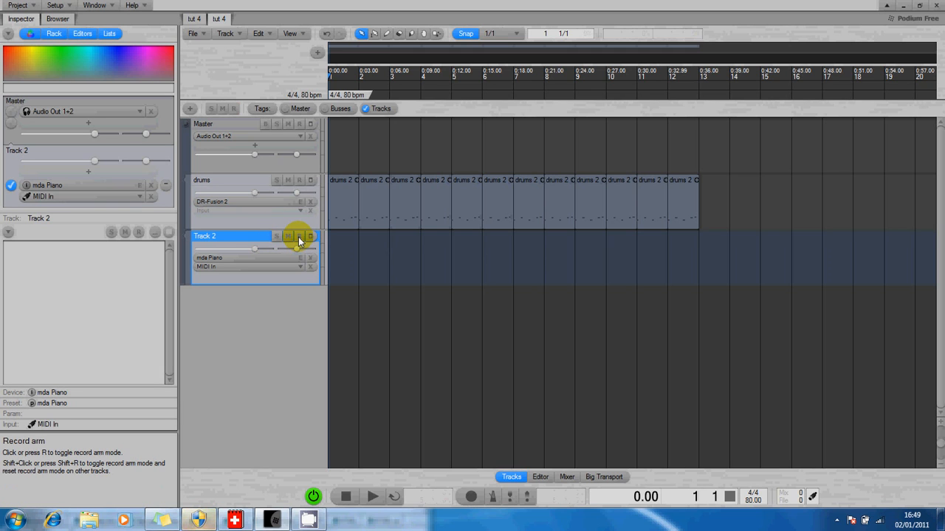
{"action": "left_click", "coordinate": [288, 181]}
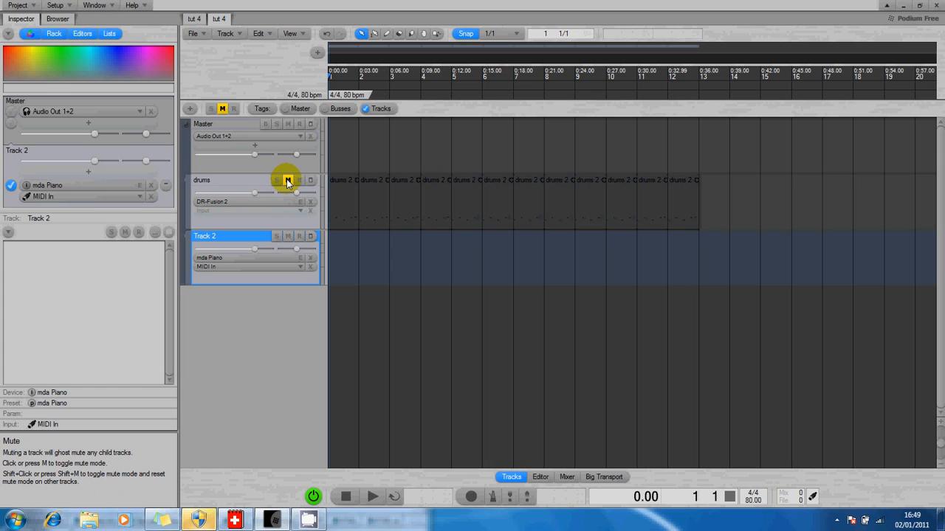
{"action": "left_click", "coordinate": [287, 181]}
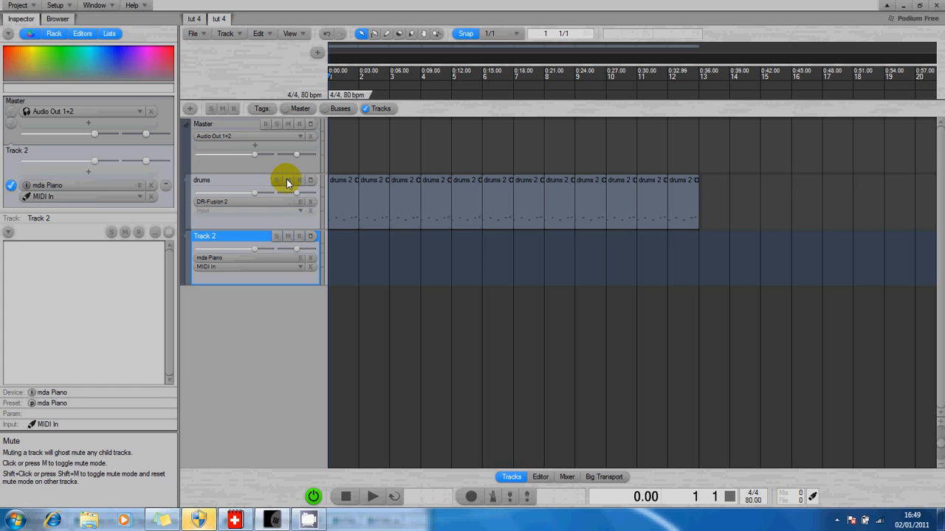
{"action": "left_click", "coordinate": [299, 237]}
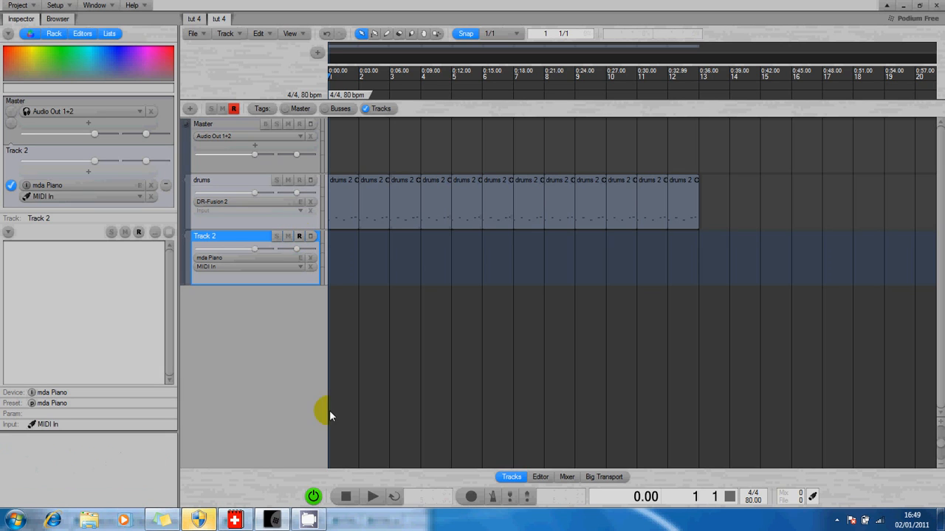
Step: Enable recording, record a piano part onto Track 2 from the MIDI keyboard, and play it back
{"action": "left_click", "coordinate": [472, 496]}
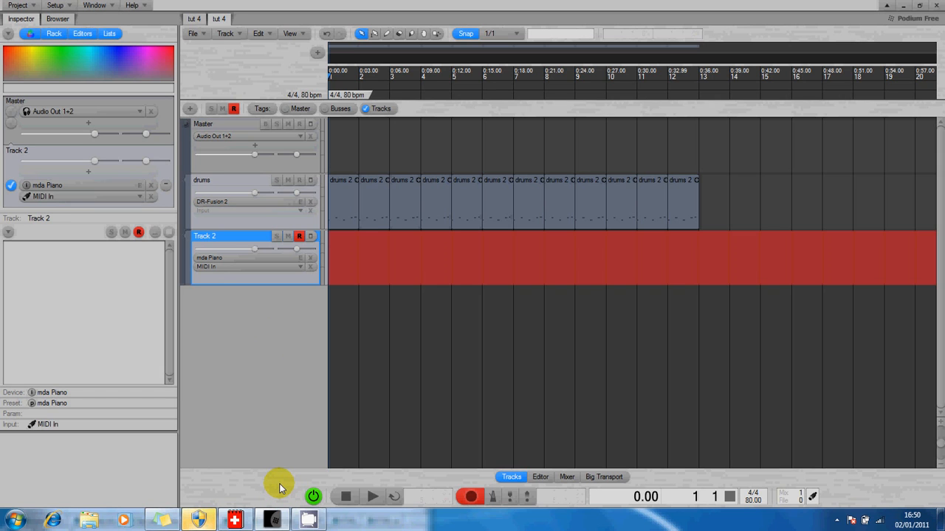
{"action": "key", "text": "space"}
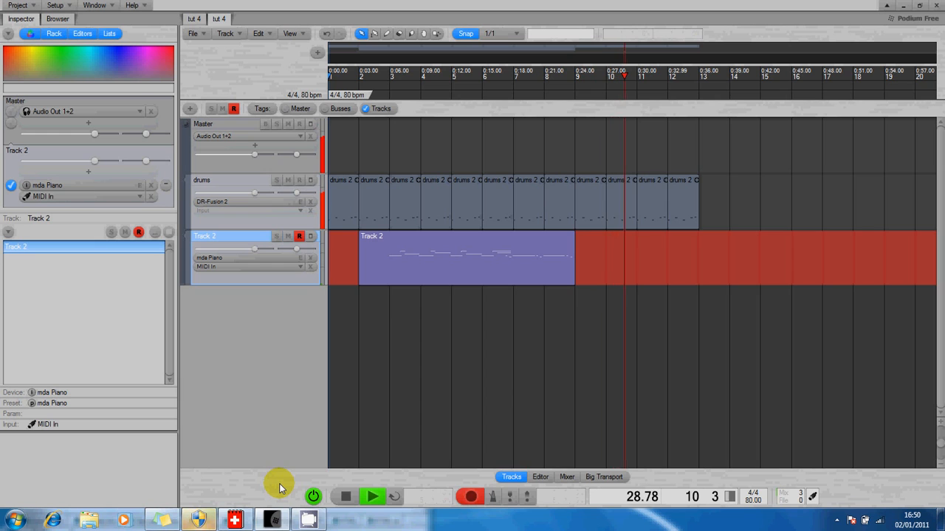
{"action": "key", "text": "space"}
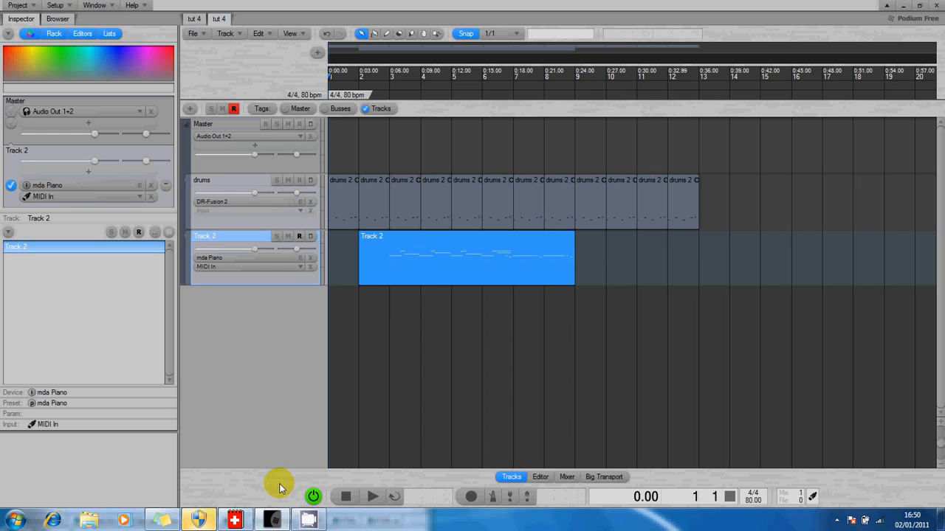
{"action": "key", "text": "space"}
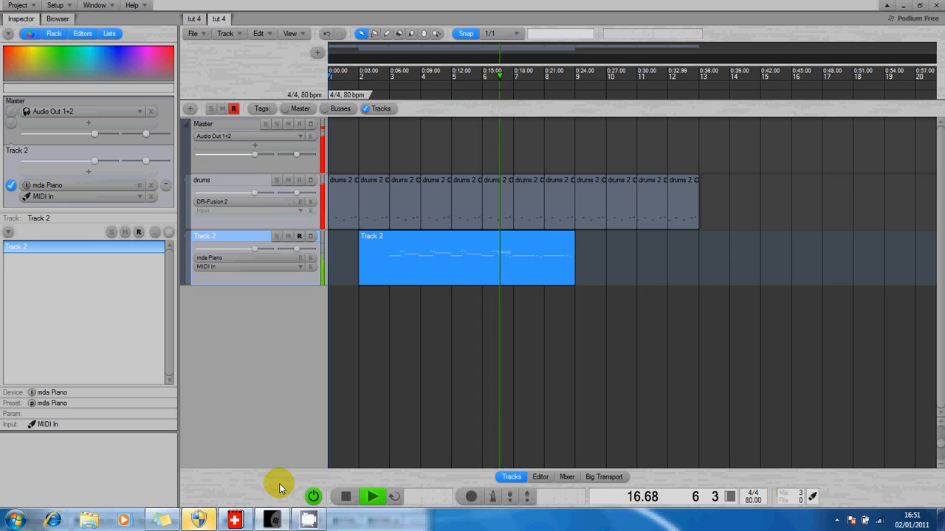
{"action": "key", "text": "space"}
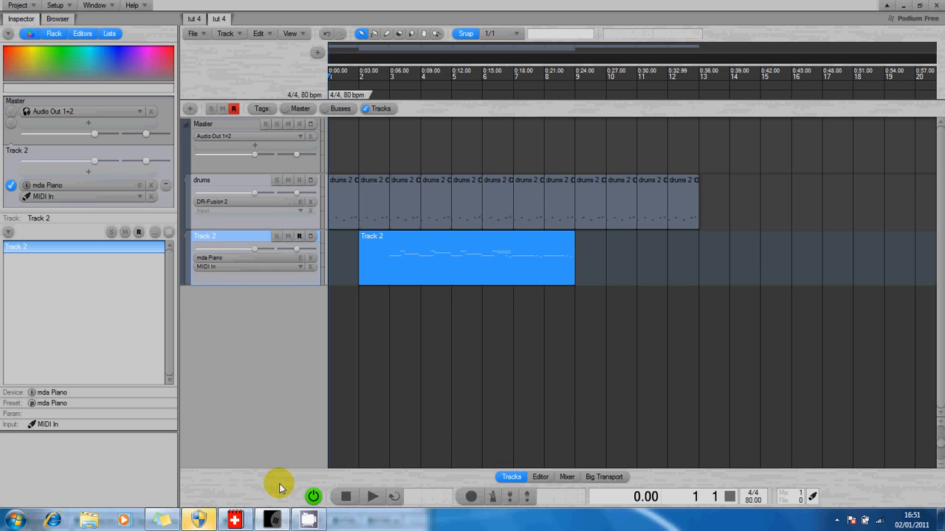
Step: Open the recorded piano clip in the piano-roll editor, delete the C2 note in bar 3, and undo the deletion
{"action": "left_click", "coordinate": [427, 255]}
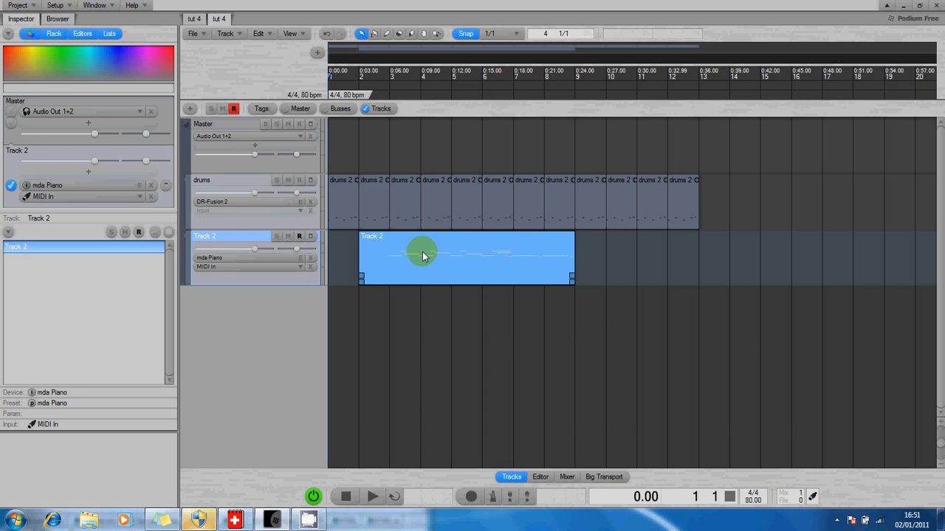
{"action": "double_click", "coordinate": [423, 253]}
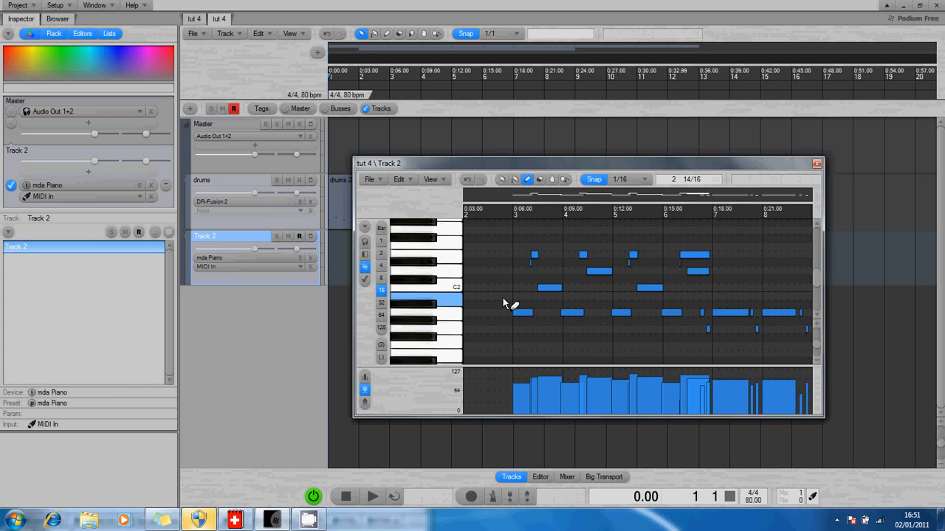
{"action": "left_click", "coordinate": [539, 288]}
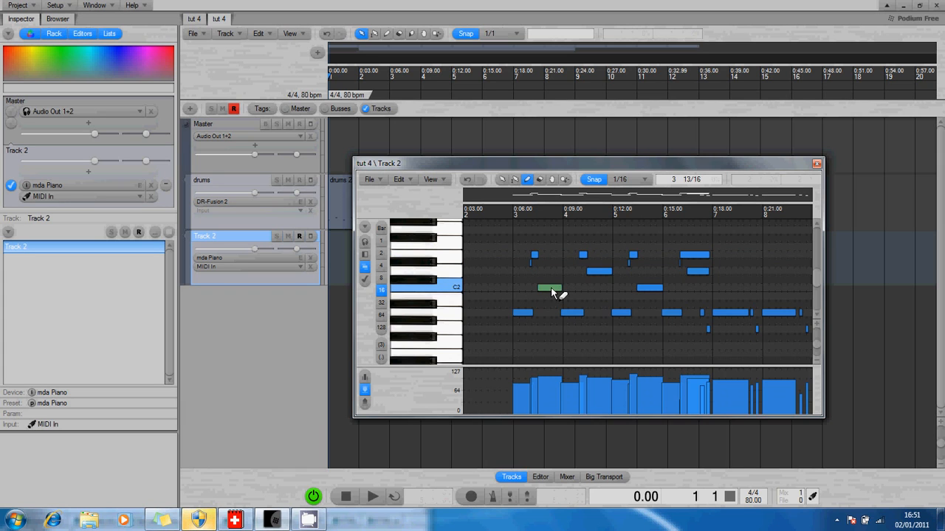
{"action": "key", "text": "Delete"}
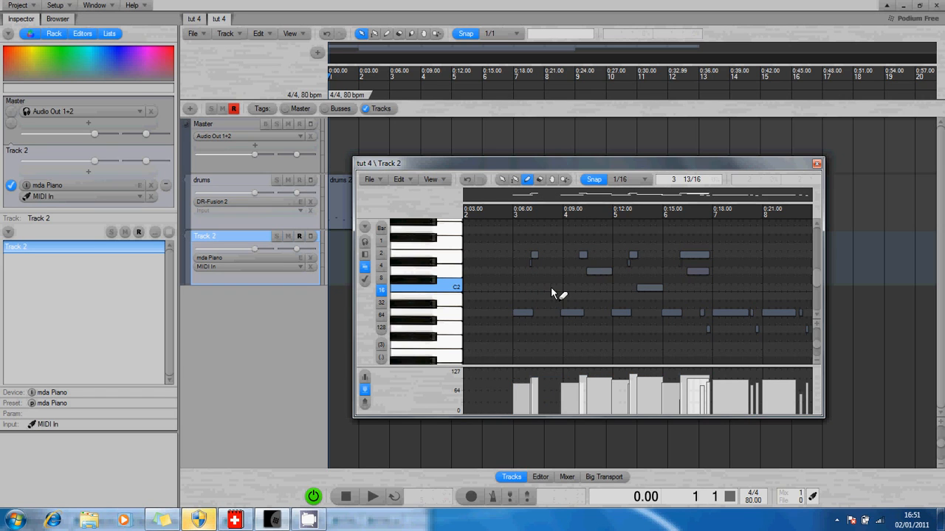
{"action": "left_click", "coordinate": [468, 181]}
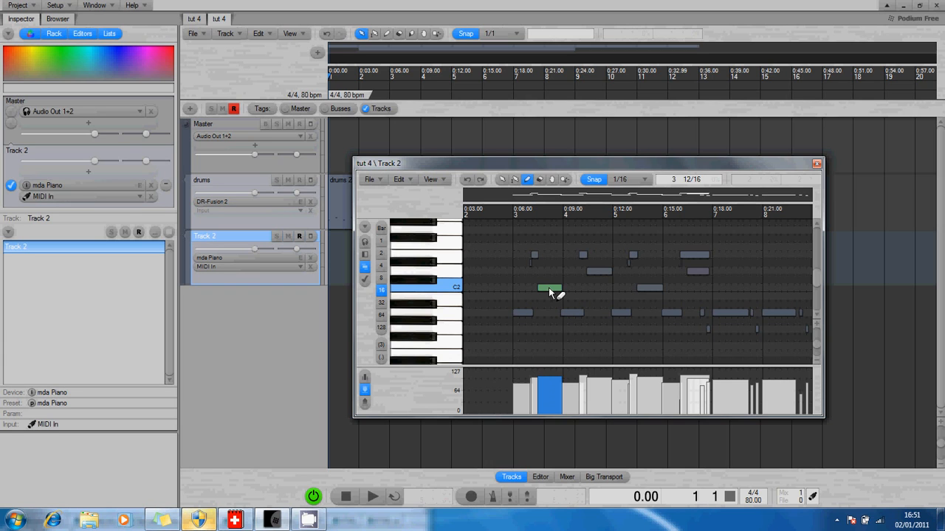
Step: Copy the C2 note in bar 3 and paste it at the start of the clip on C2
{"action": "mouse_move", "coordinate": [560, 292]}
{"action": "left_mouse_down"}
{"action": "mouse_move", "coordinate": [573, 285]}
{"action": "mouse_move", "coordinate": [556, 285]}
{"action": "mouse_move", "coordinate": [555, 274]}
{"action": "mouse_move", "coordinate": [551, 292]}
{"action": "left_mouse_up"}
{"action": "right_click", "coordinate": [550, 289]}
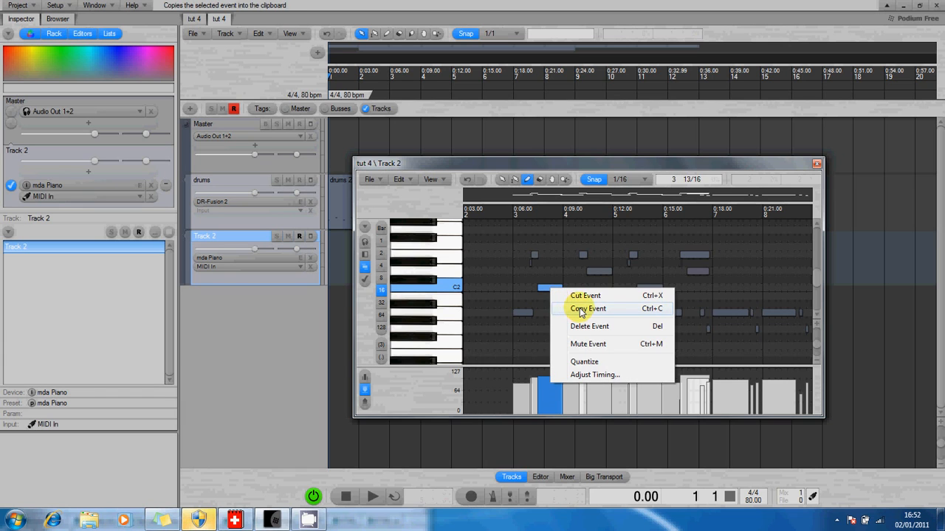
{"action": "left_click", "coordinate": [581, 309]}
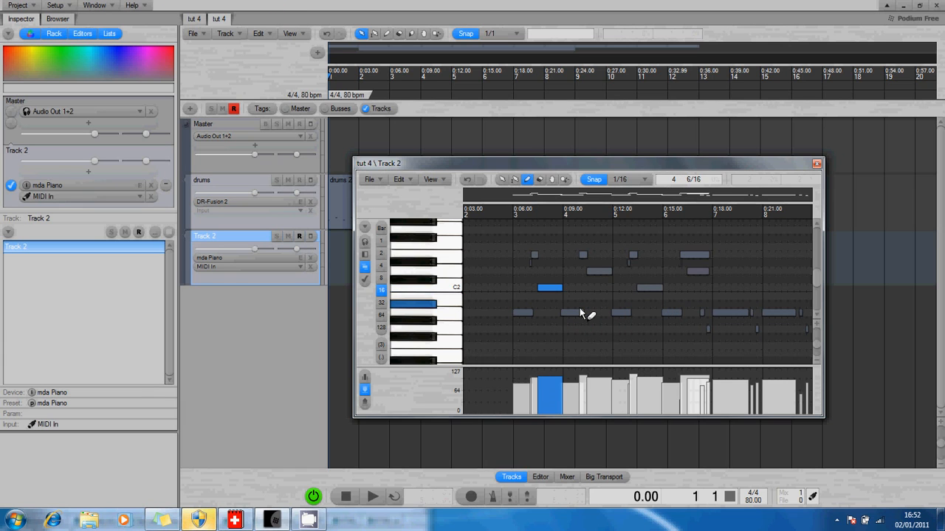
{"action": "right_click", "coordinate": [497, 283]}
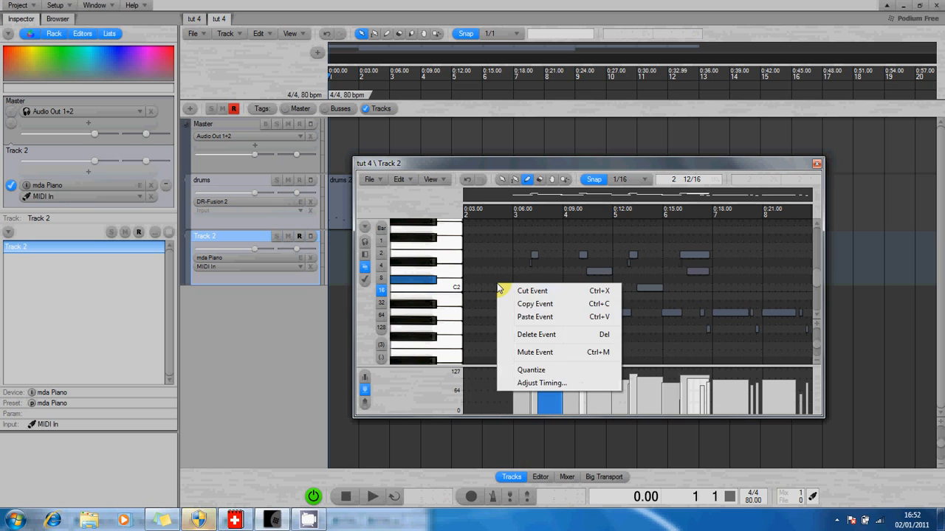
{"action": "left_click", "coordinate": [528, 319]}
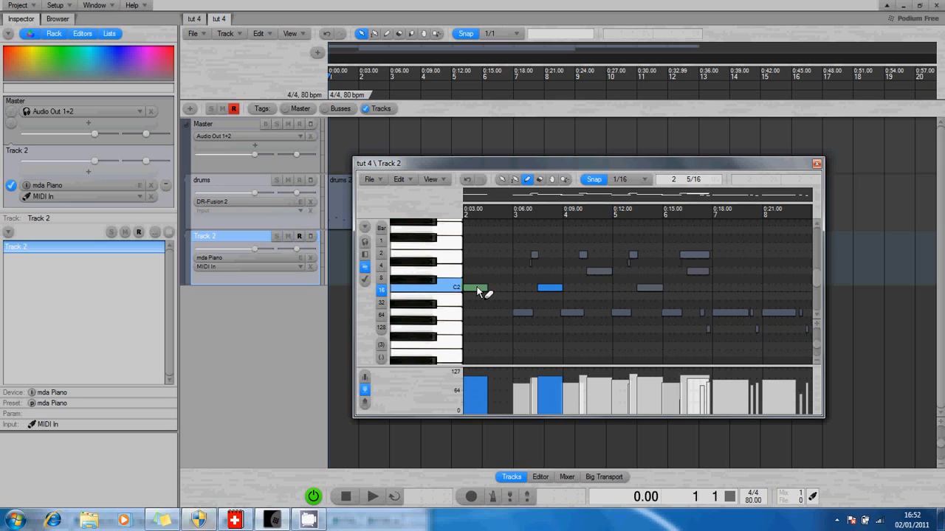
{"action": "mouse_move", "coordinate": [477, 285]}
{"action": "left_mouse_down"}
{"action": "mouse_move", "coordinate": [489, 283]}
{"action": "mouse_move", "coordinate": [479, 292]}
{"action": "left_mouse_up"}
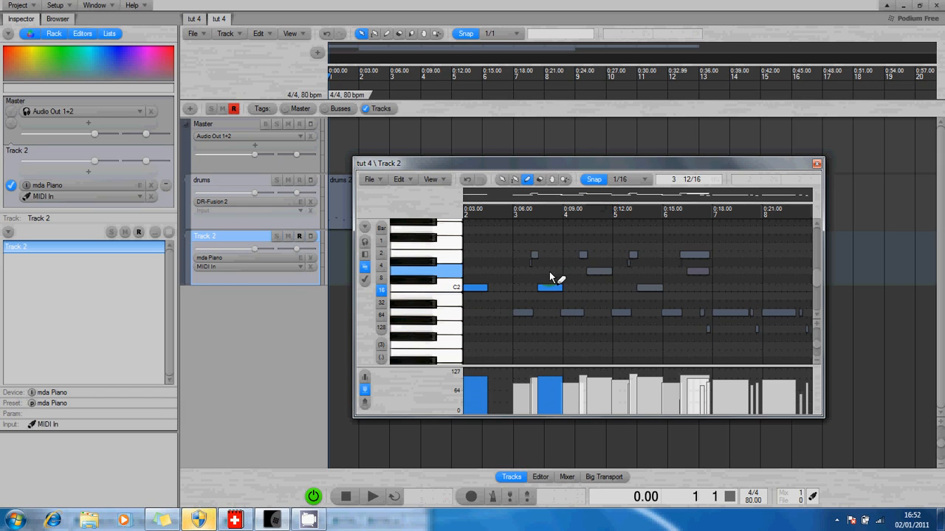
Step: Lower the velocity of the low note at the start of bar 3
{"action": "left_click", "coordinate": [427, 344]}
{"action": "left_click", "coordinate": [475, 289]}
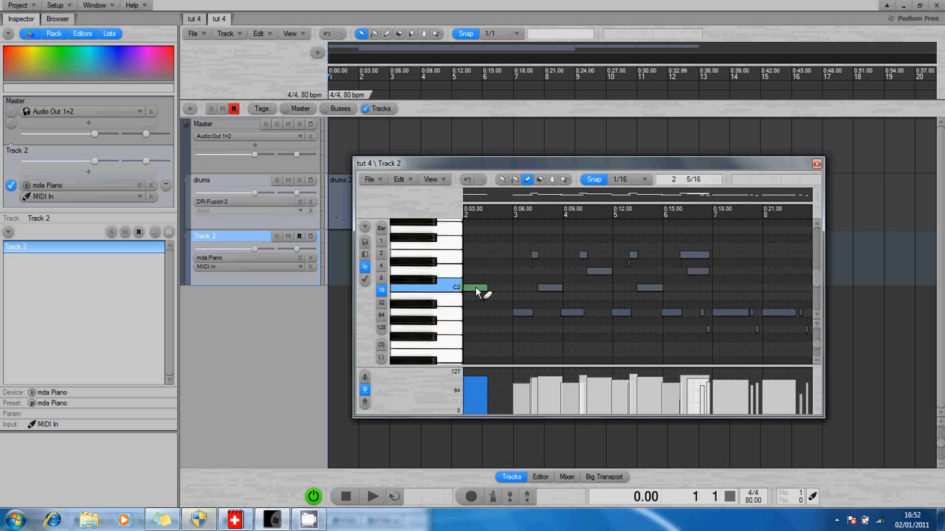
{"action": "left_click", "coordinate": [524, 315], "text": "shift"}
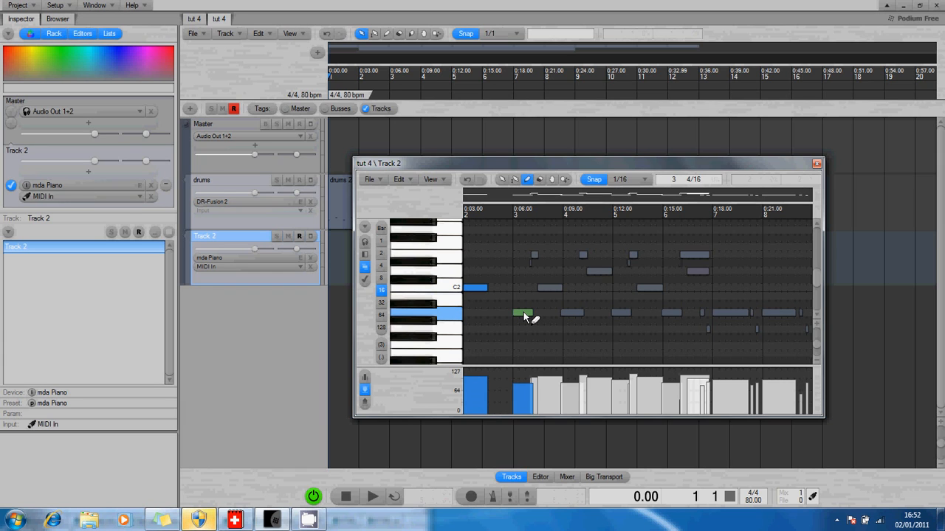
{"action": "mouse_move", "coordinate": [524, 317]}
{"action": "left_mouse_down"}
{"action": "mouse_move", "coordinate": [527, 270]}
{"action": "mouse_move", "coordinate": [547, 264]}
{"action": "mouse_move", "coordinate": [525, 314]}
{"action": "left_mouse_up"}
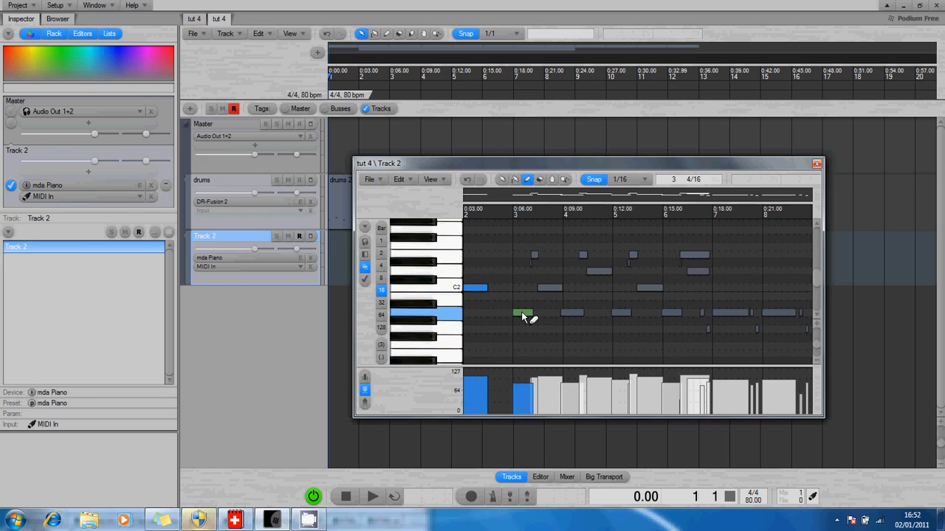
{"action": "left_click", "coordinate": [524, 313]}
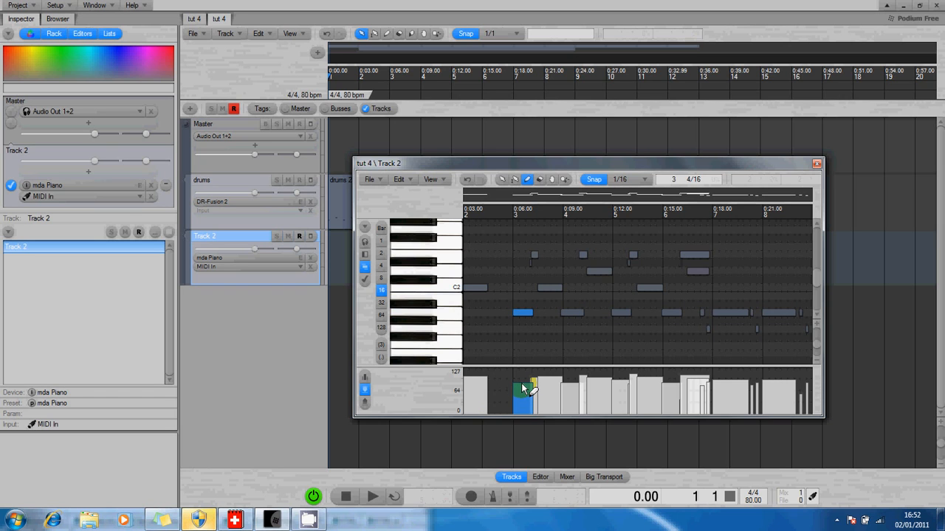
{"action": "left_click_drag", "start_coordinate": [521, 386], "coordinate": [521, 403]}
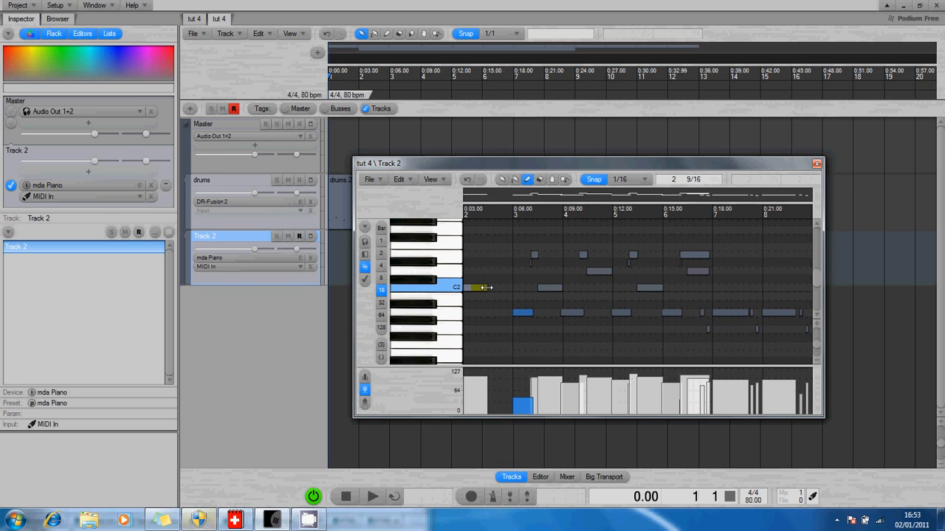
Step: Lengthen the pasted C2 note to reach bar 3 and play back the part
{"action": "left_click_drag", "start_coordinate": [488, 287], "coordinate": [524, 290]}
{"action": "key", "text": "space"}
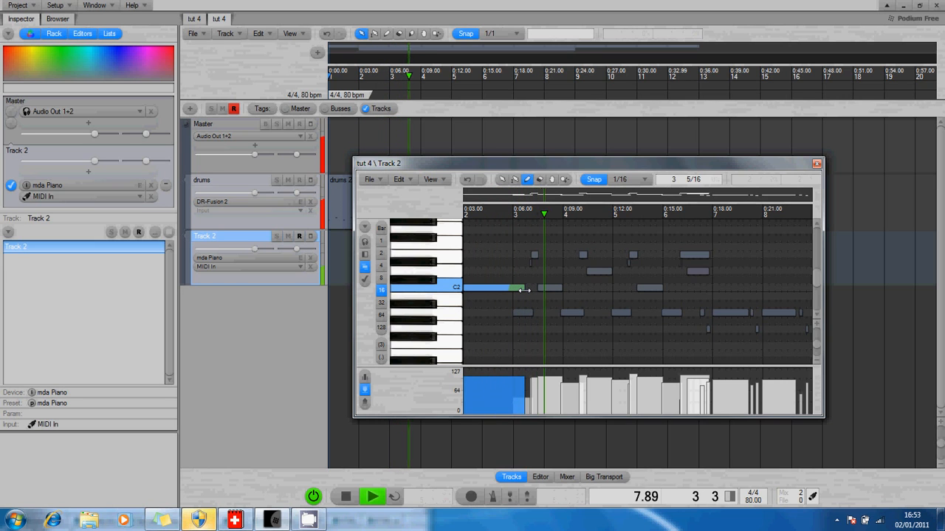
Step: Shorten the C2 note at the start of the clip to a single sixteenth and play the part back
{"action": "key", "text": "space"}
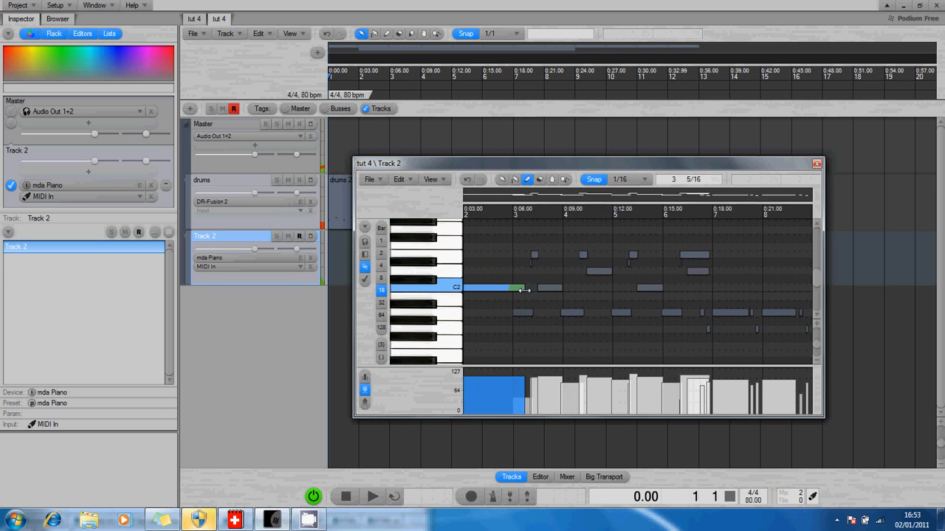
{"action": "left_click_drag", "start_coordinate": [523, 287], "coordinate": [479, 293]}
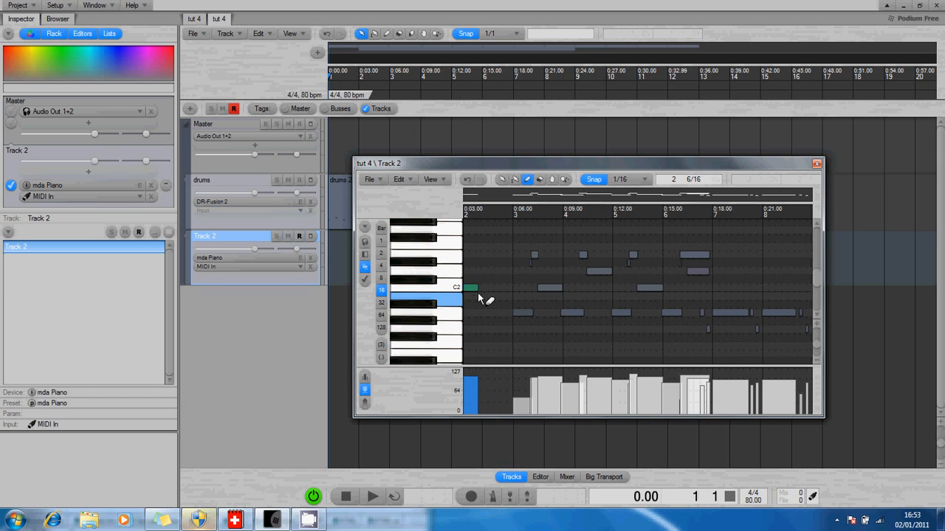
{"action": "key", "text": "space"}
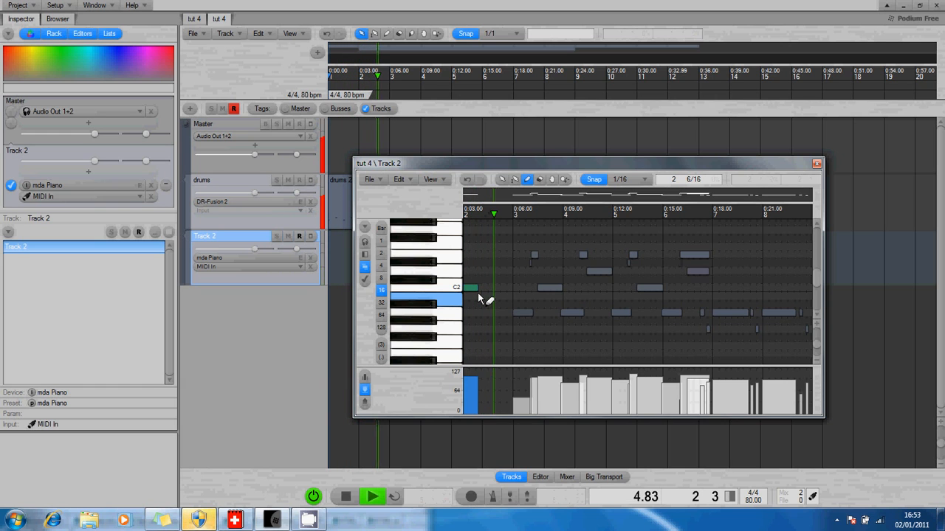
{"action": "key", "text": "space"}
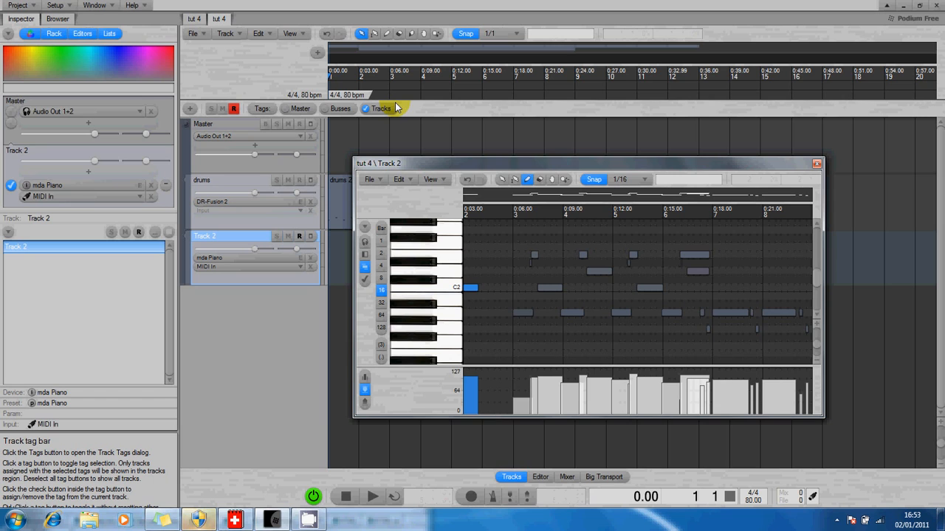
Step: Close the piano-roll editor and insert a new track with default track properties
{"action": "left_click", "coordinate": [816, 165]}
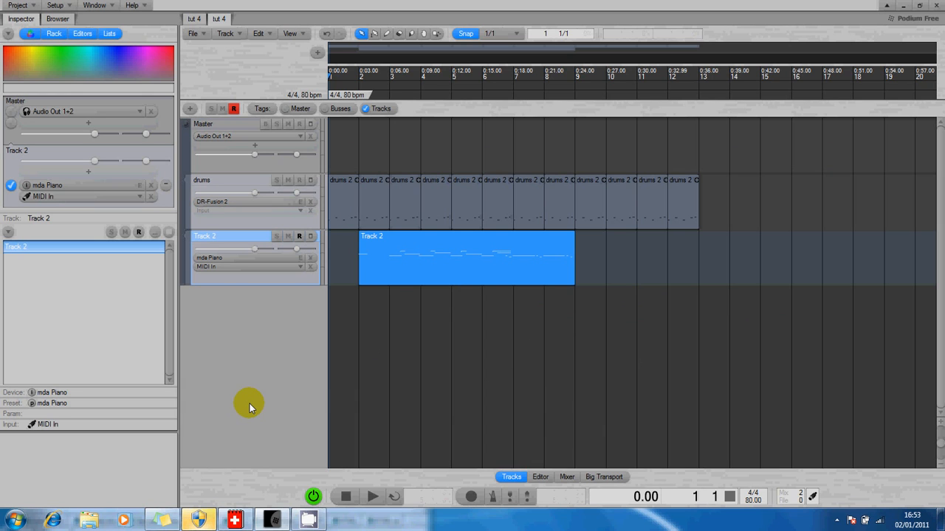
{"action": "left_click", "coordinate": [190, 110]}
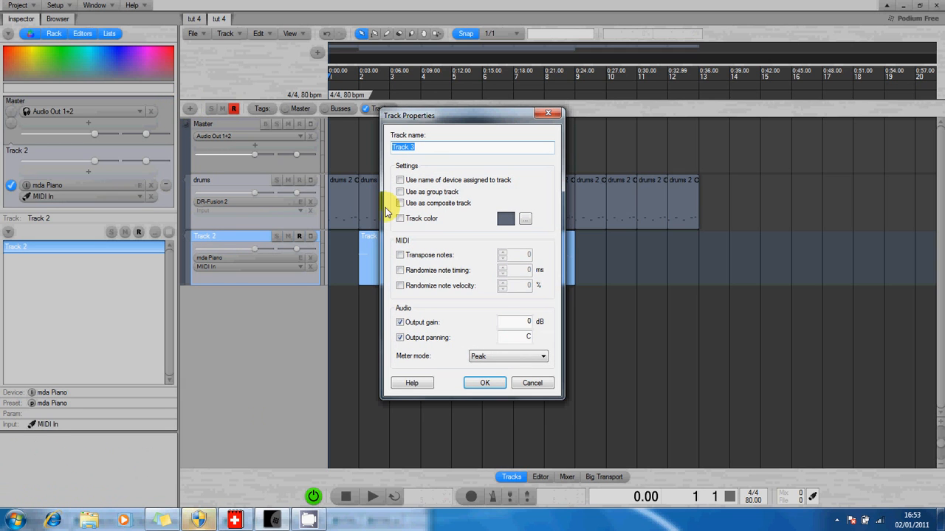
{"action": "left_click", "coordinate": [494, 384]}
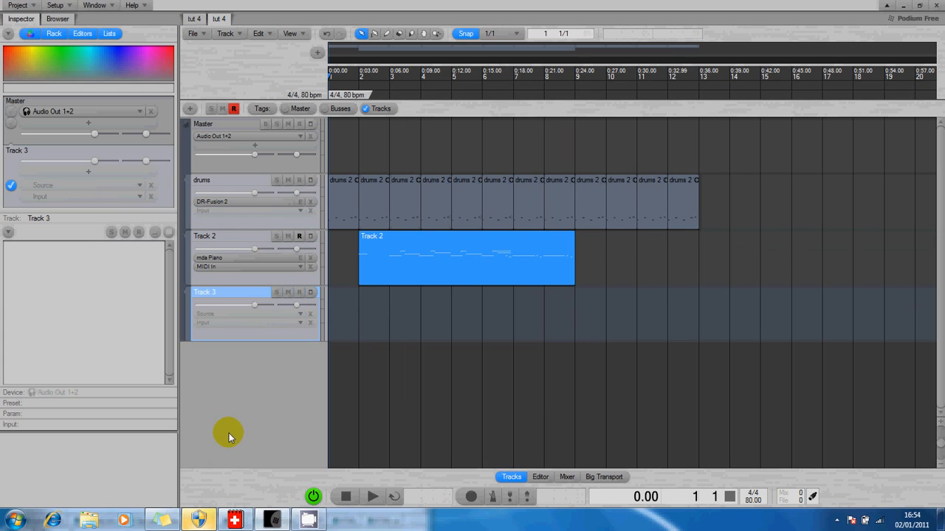
Step: Open the device list and assign the mda Piano instrument to the new track
{"action": "left_click", "coordinate": [17, 395]}
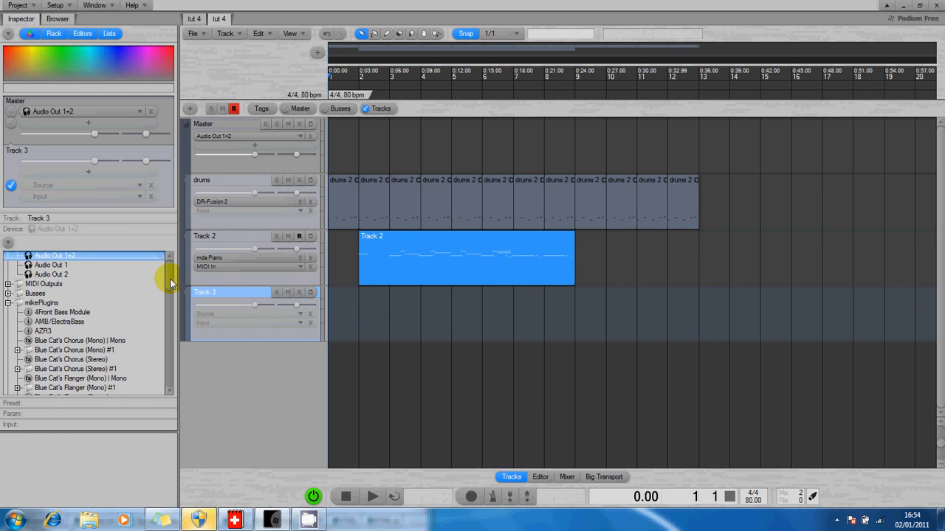
{"action": "left_click_drag", "start_coordinate": [170, 282], "coordinate": [167, 351]}
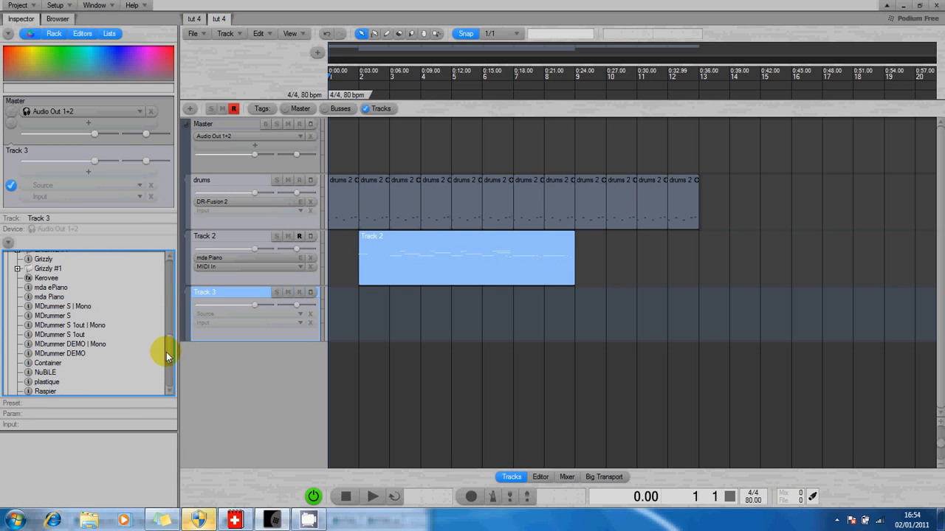
{"action": "left_click", "coordinate": [49, 297]}
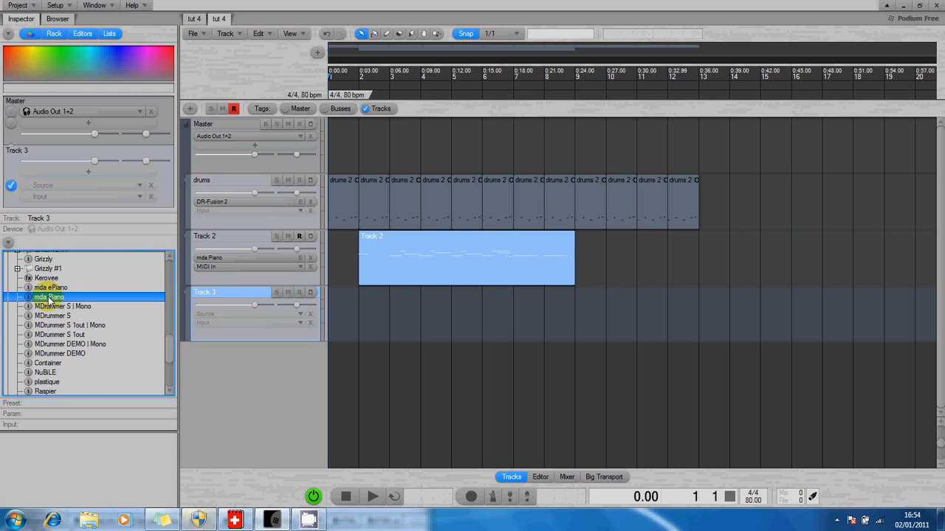
{"action": "left_click_drag", "start_coordinate": [48, 298], "coordinate": [204, 306]}
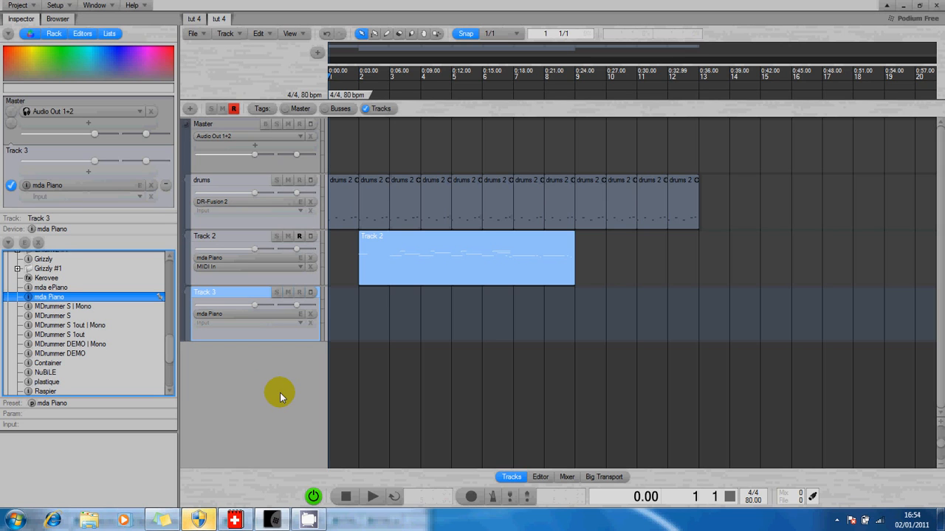
Step: Create an empty clip on the new track, stretch it to bar 13, and open it in the piano-roll editor
{"action": "double_click", "coordinate": [338, 310]}
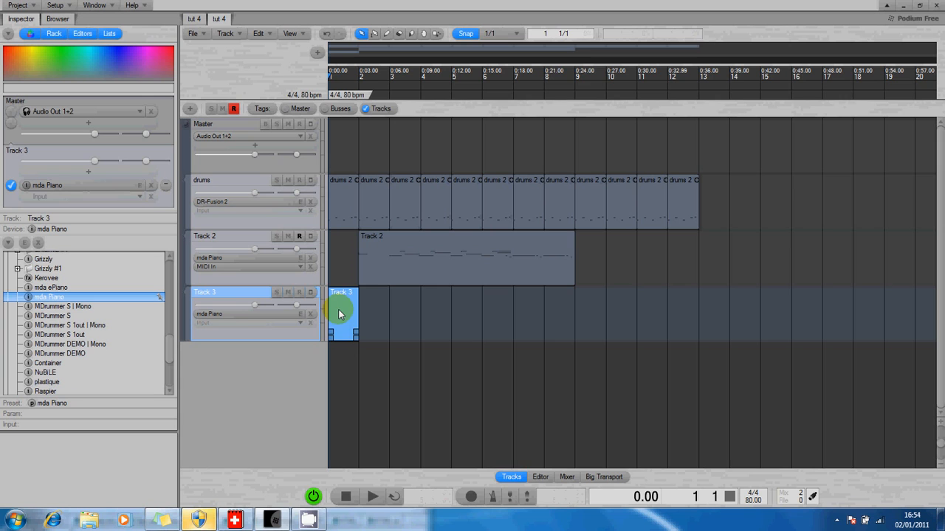
{"action": "left_click_drag", "start_coordinate": [353, 337], "coordinate": [691, 357]}
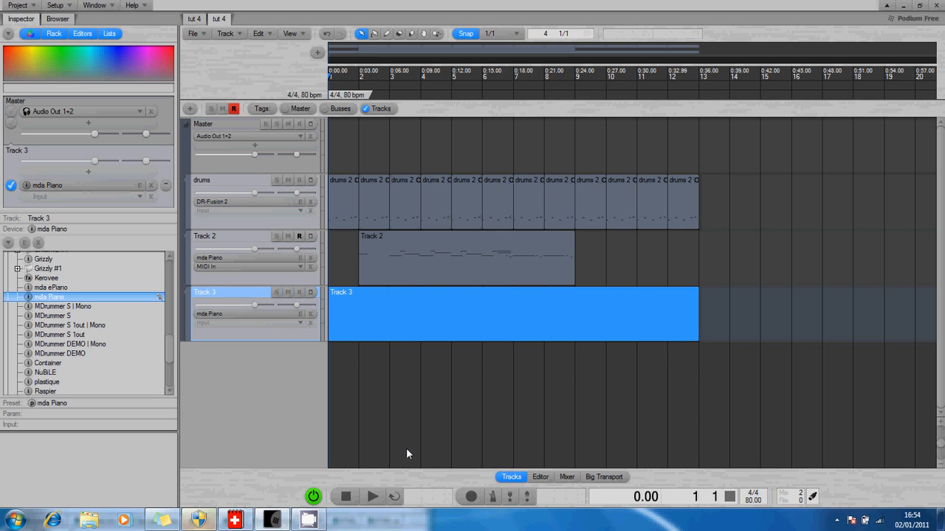
{"action": "left_click", "coordinate": [349, 316]}
{"action": "double_click", "coordinate": [347, 311]}
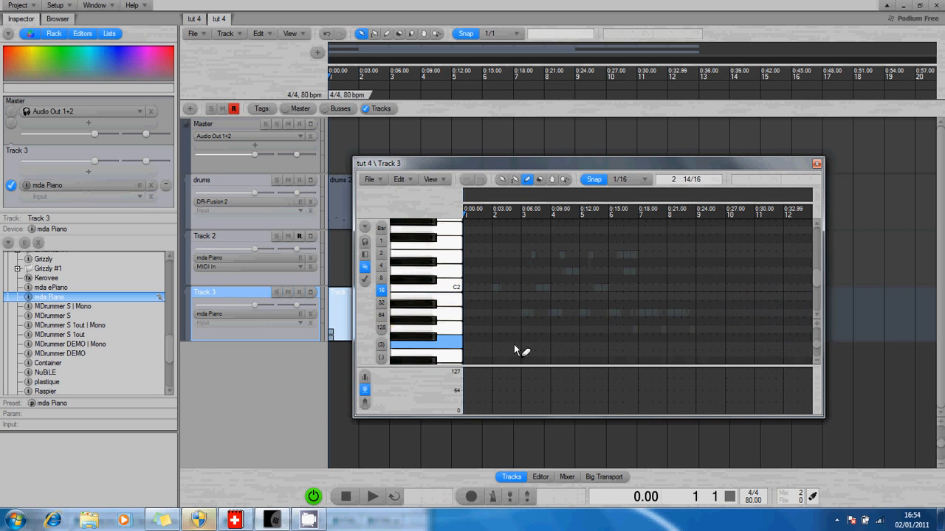
Step: Draw a short note at the start of the new clip, remove a second one, and close the editor
{"action": "left_click", "coordinate": [472, 314]}
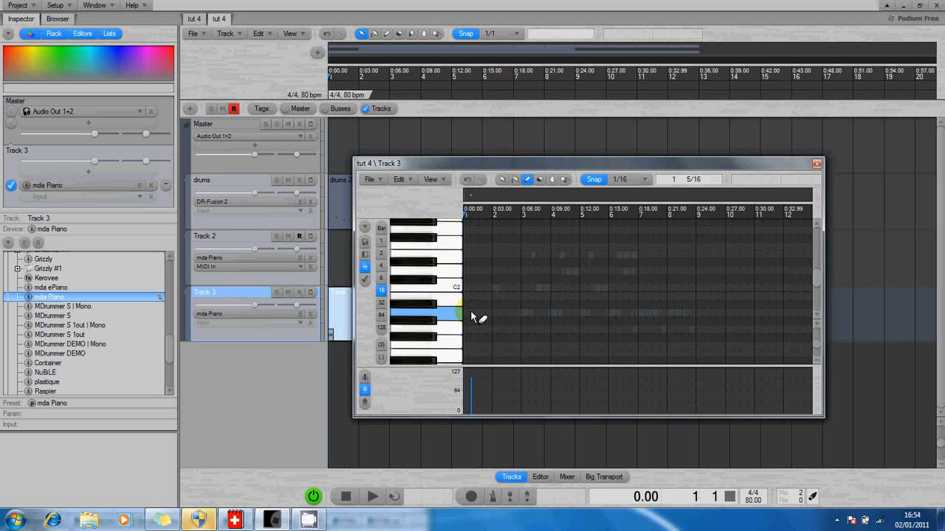
{"action": "left_click", "coordinate": [476, 303]}
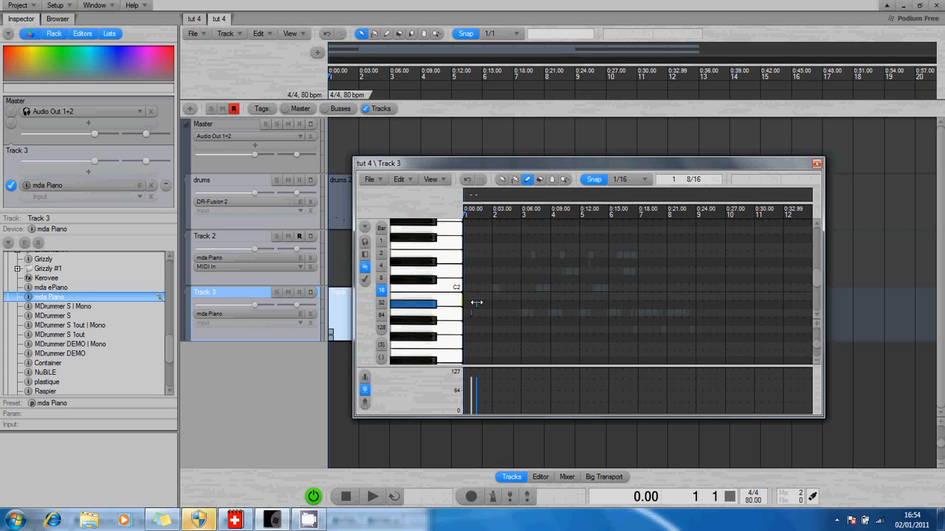
{"action": "left_click", "coordinate": [476, 302]}
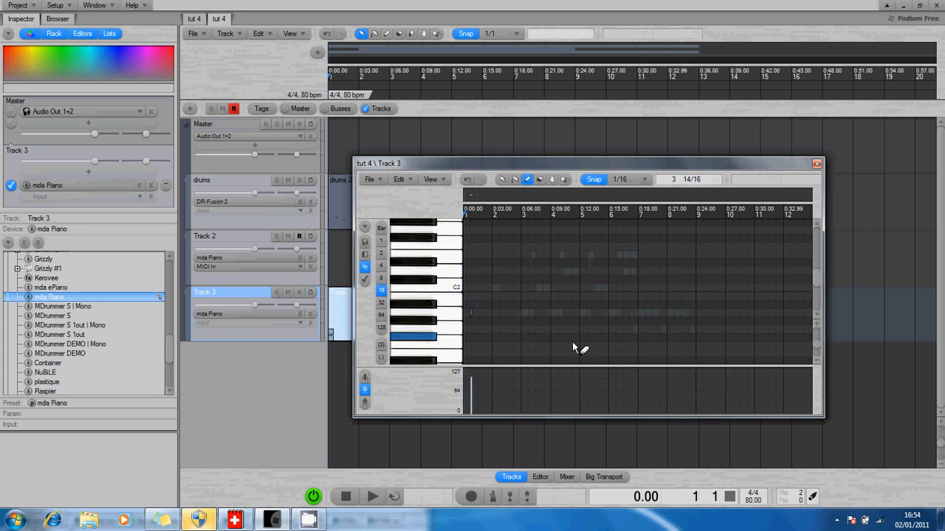
{"action": "left_click", "coordinate": [816, 164]}
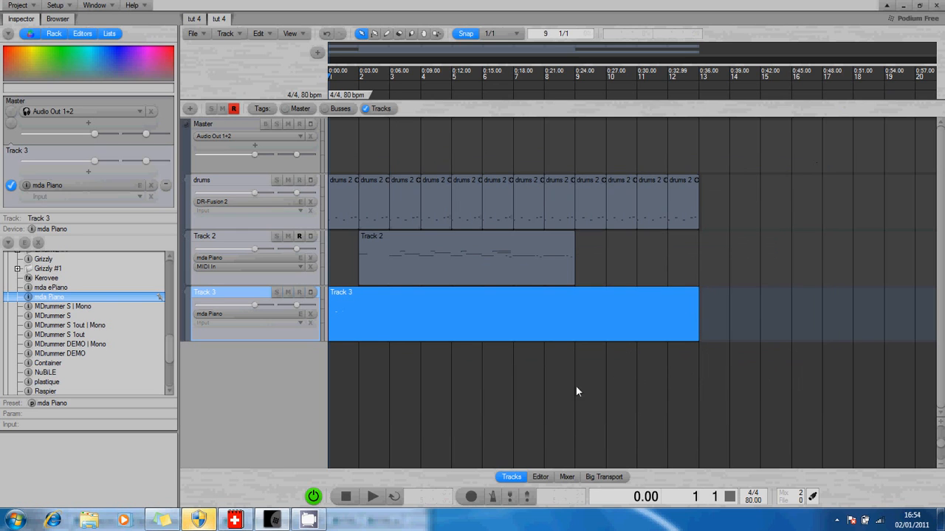
Step: Delete the newly added track
{"action": "right_click", "coordinate": [209, 294]}
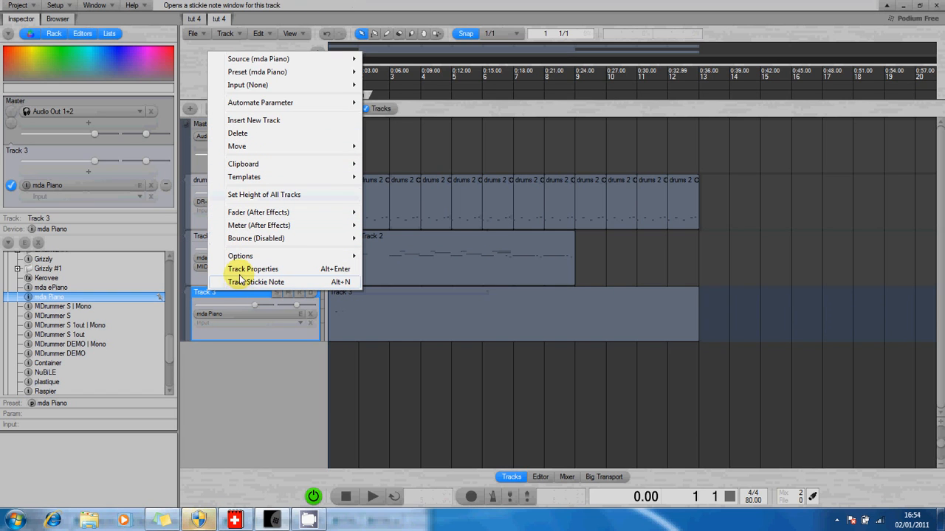
{"action": "left_click", "coordinate": [235, 133]}
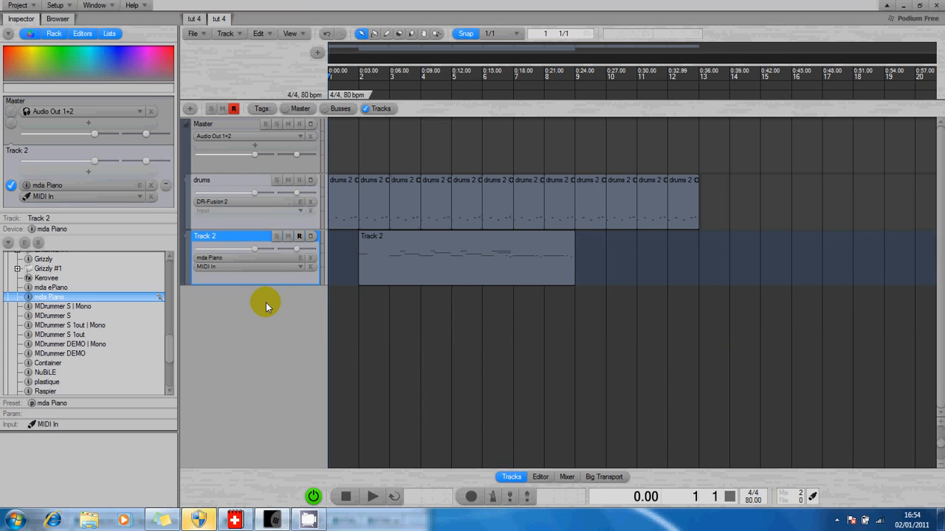